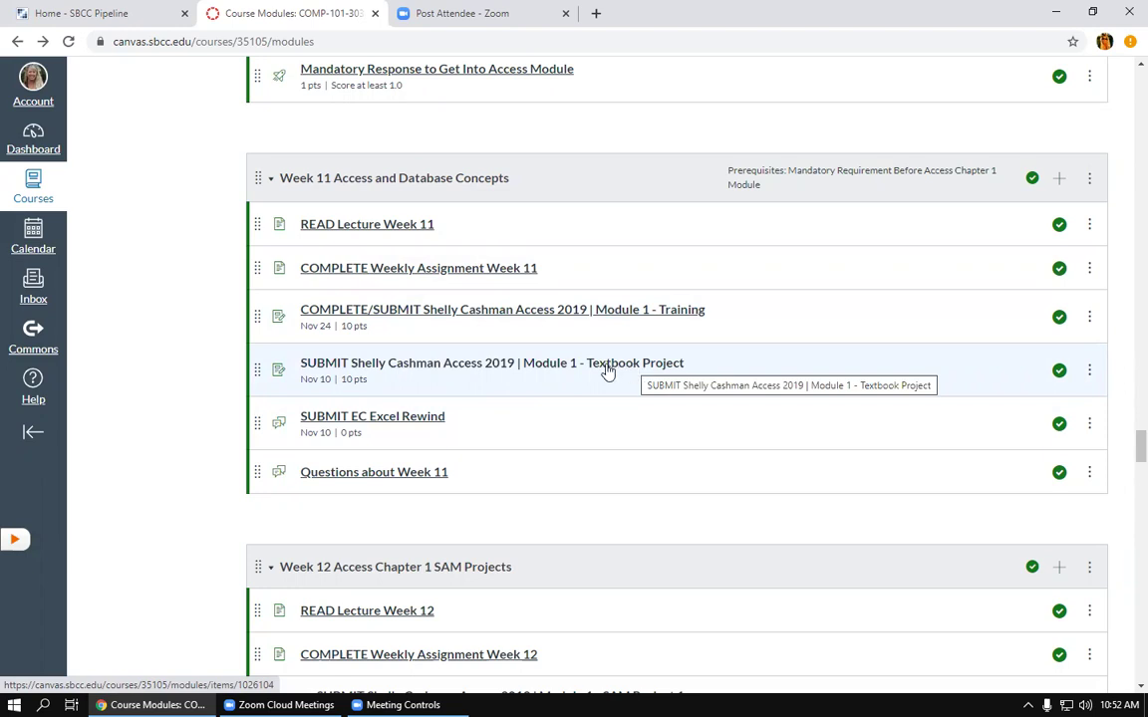
Step: Open the SUBMIT Shelly Cashman Access 2019 Module 1 Textbook Project assignment and load its SAM tool in a new window
click(607, 371)
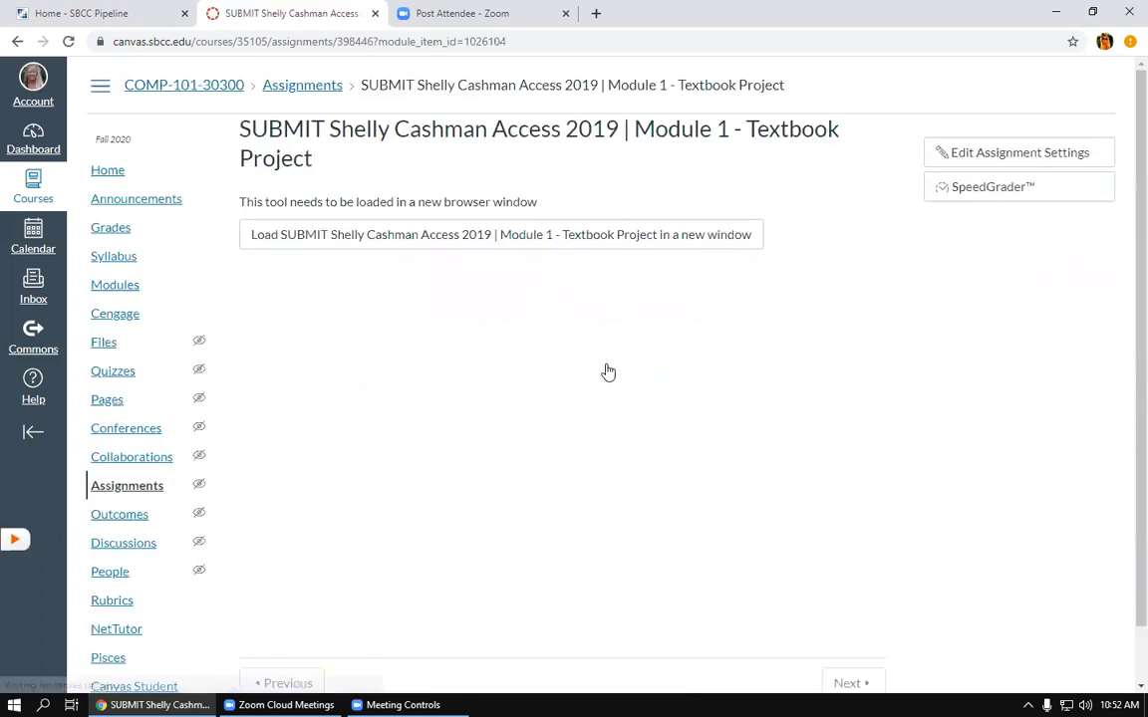
click(466, 243)
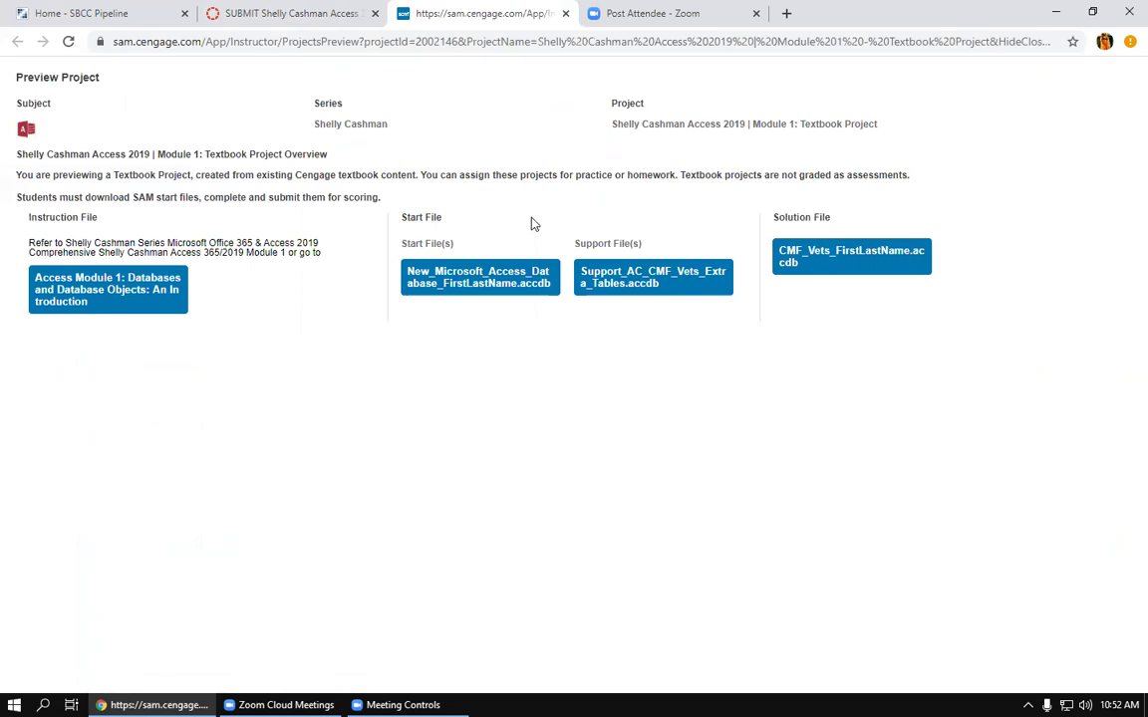
Step: Download the New_Microsoft_Access_Database start file and Support_AC_CMF_Vets_Extra_Tables support file, keeping both
click(506, 286)
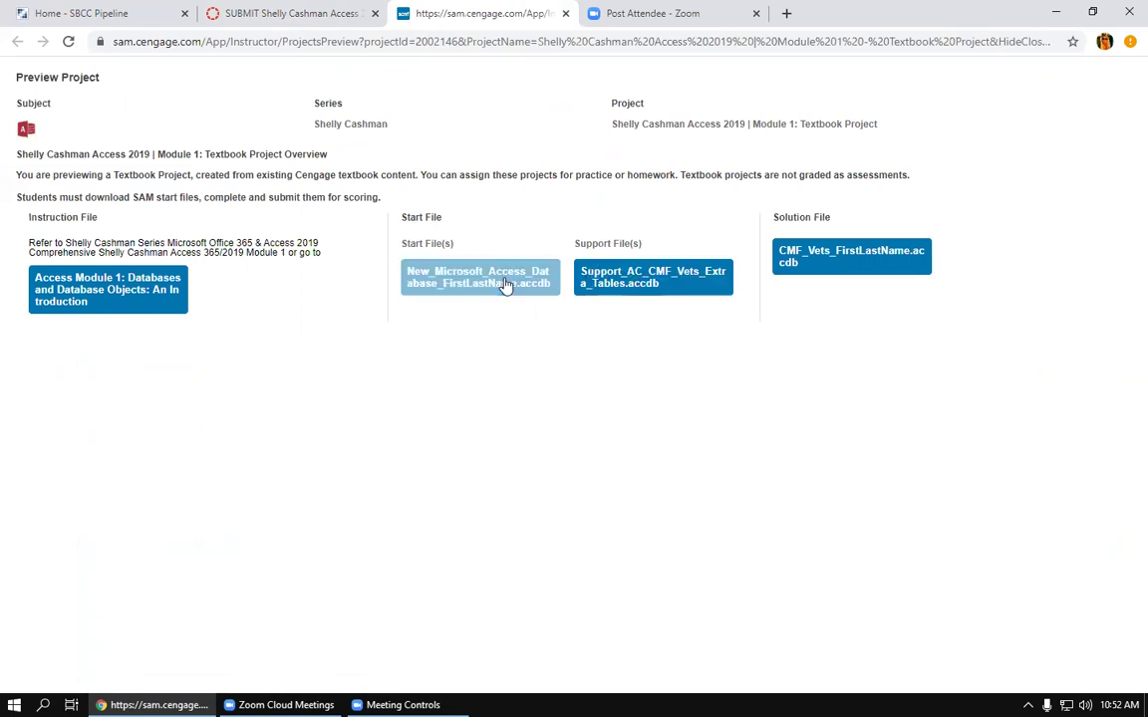
click(619, 278)
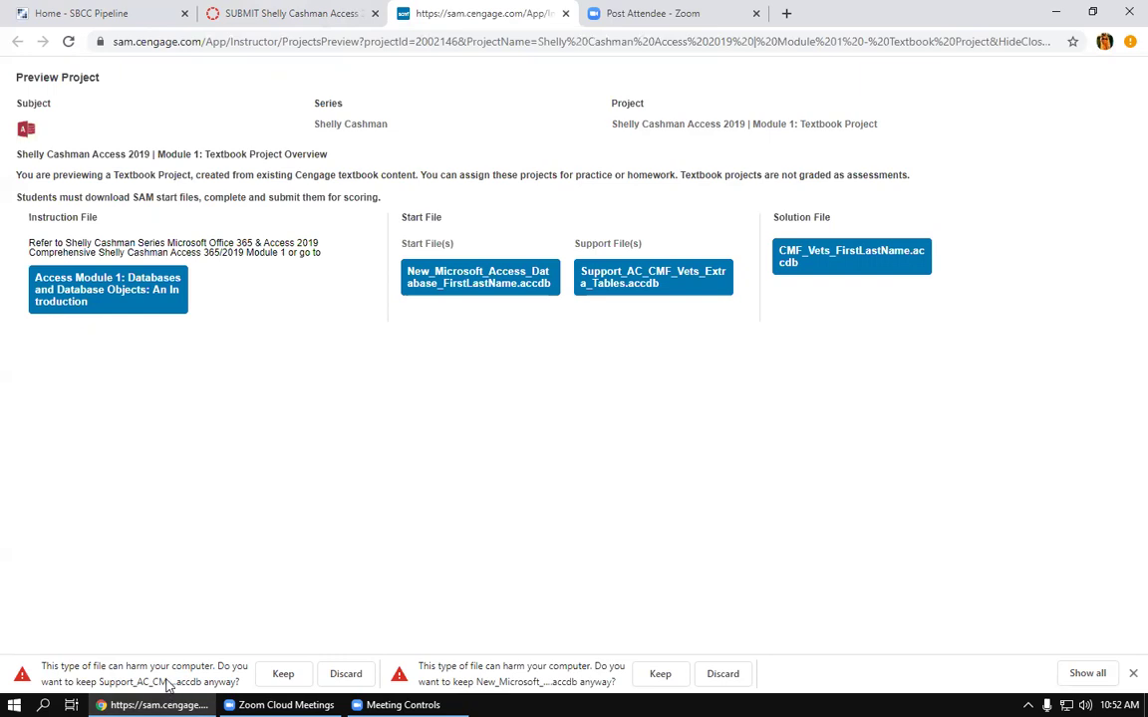
click(283, 674)
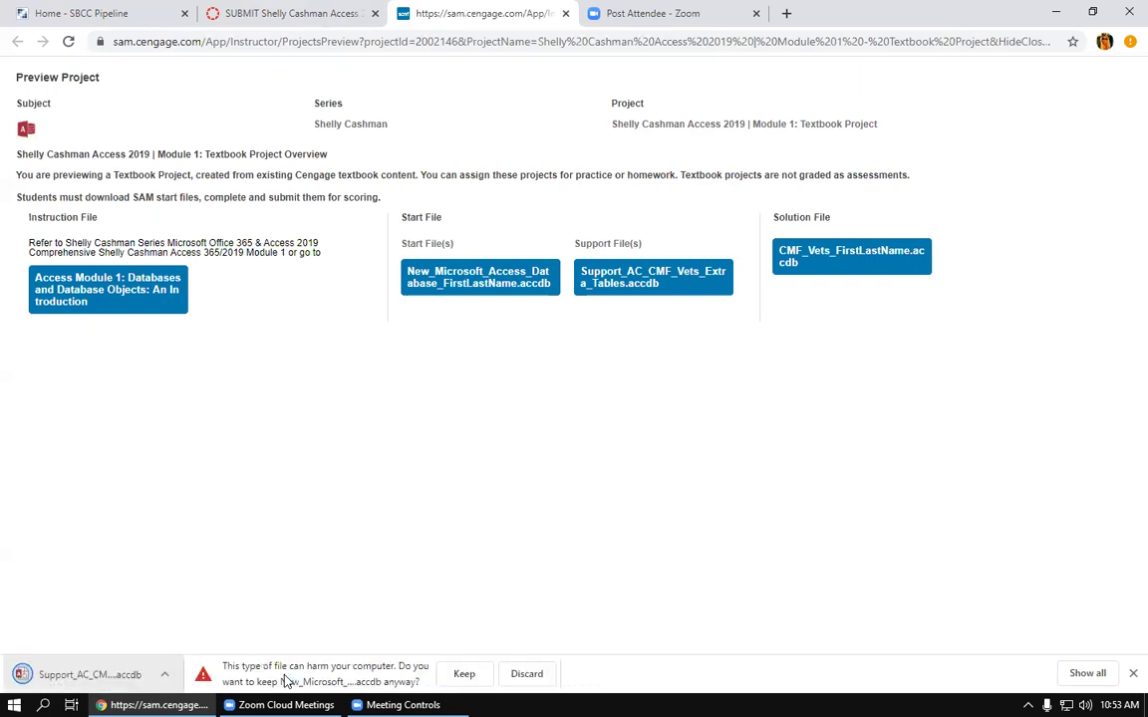
click(471, 676)
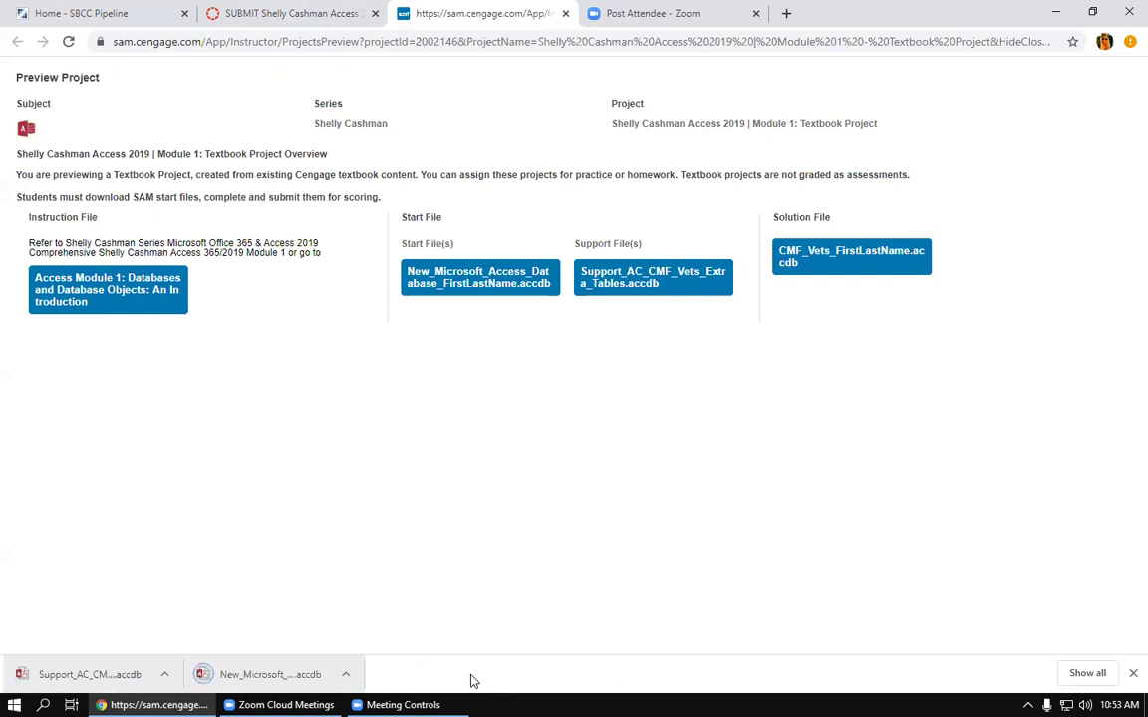
Step: Open the downloaded New_Microsoft_Access_Database start file in Access and enable its content
click(267, 672)
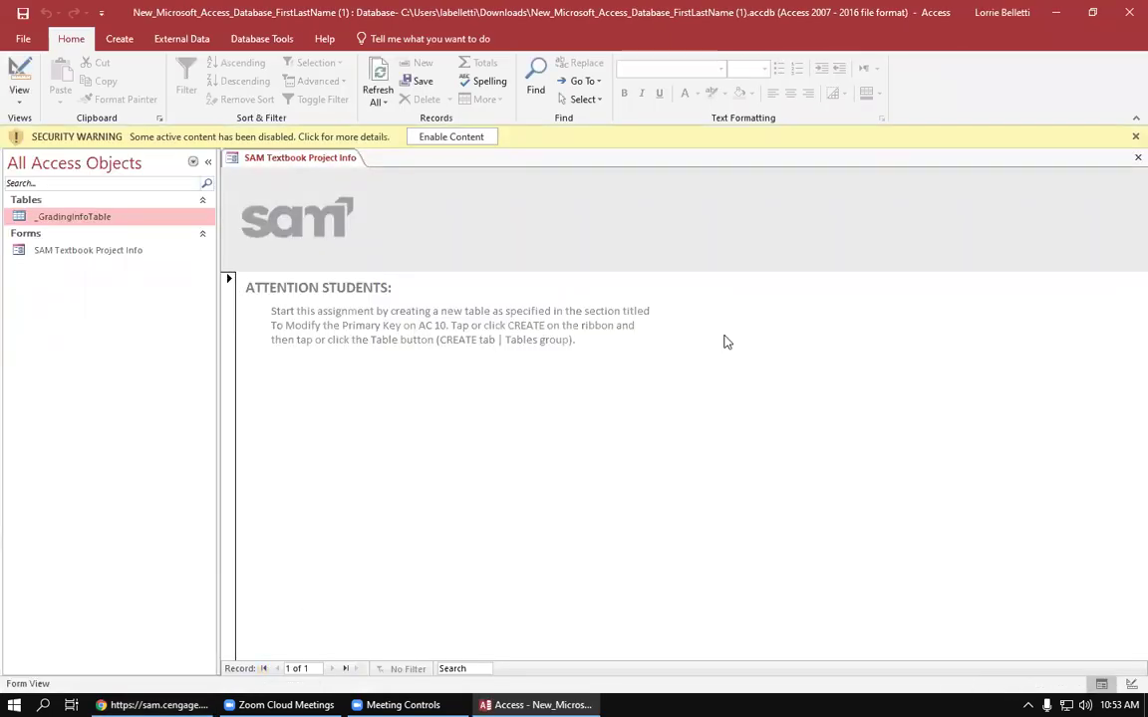
click(463, 138)
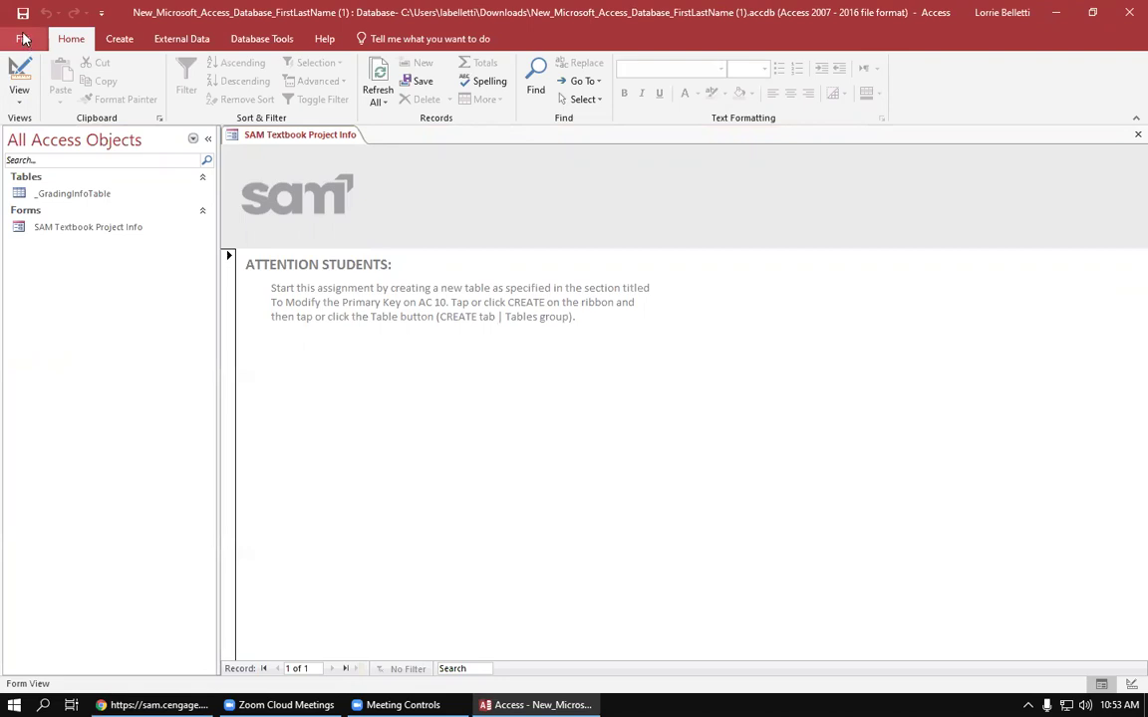
Step: Start saving the database as a new Access Database copy, closing all open objects
click(24, 38)
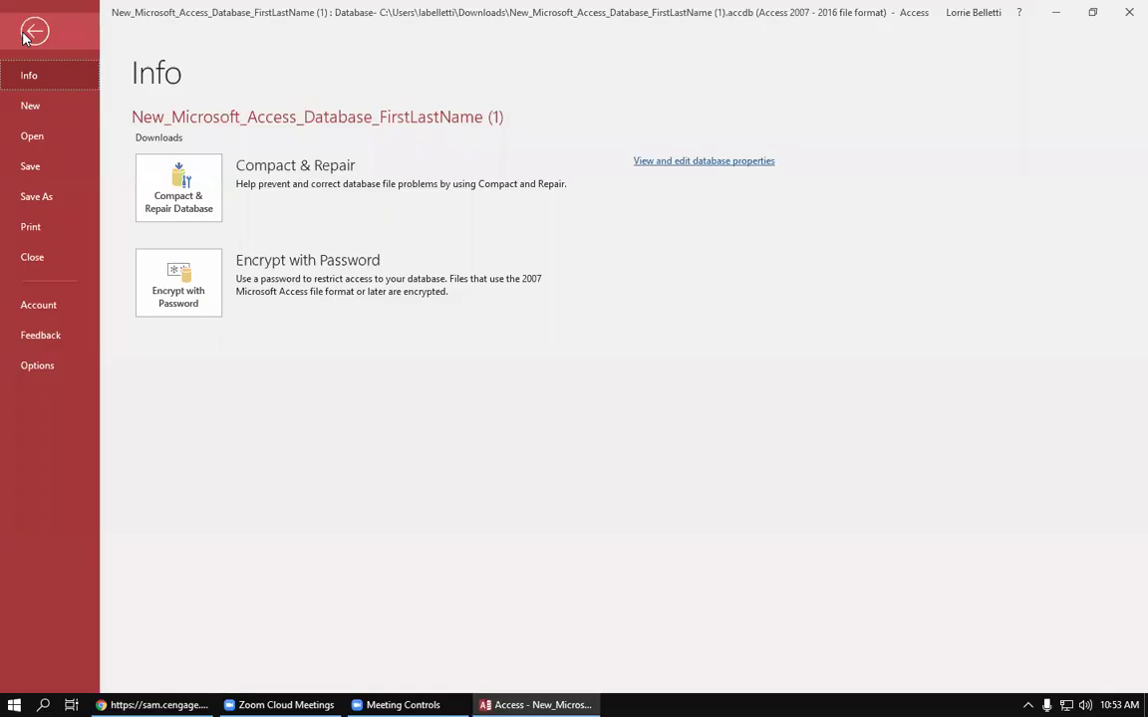
click(37, 196)
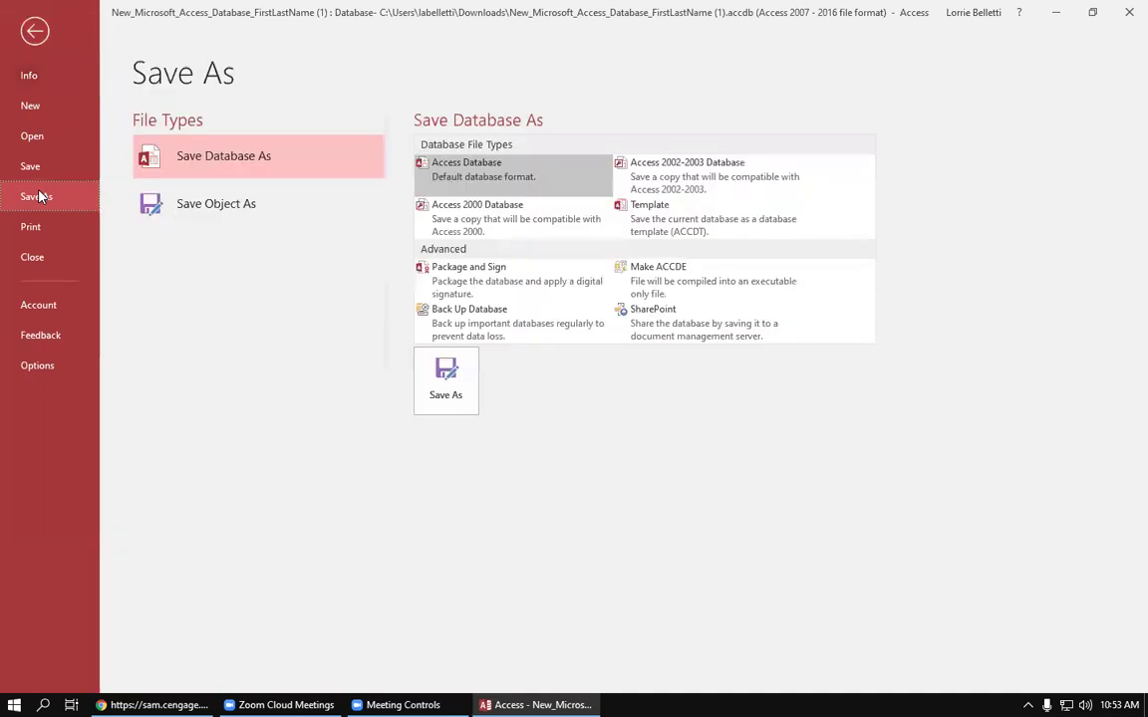
click(239, 159)
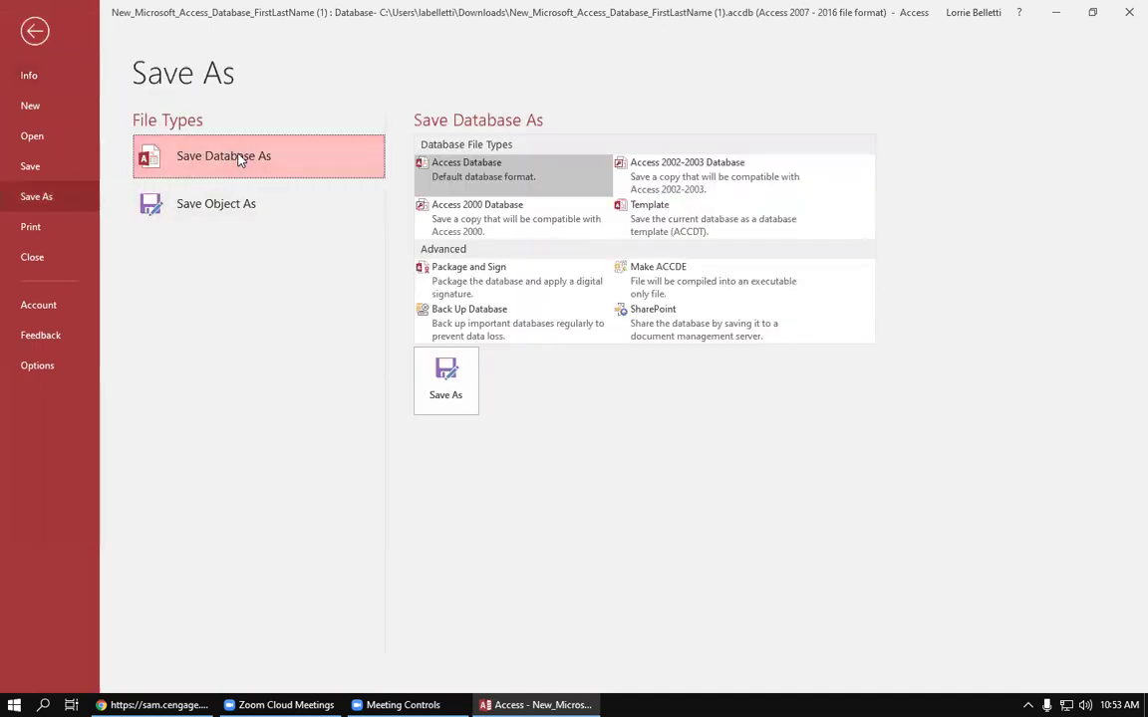
click(458, 388)
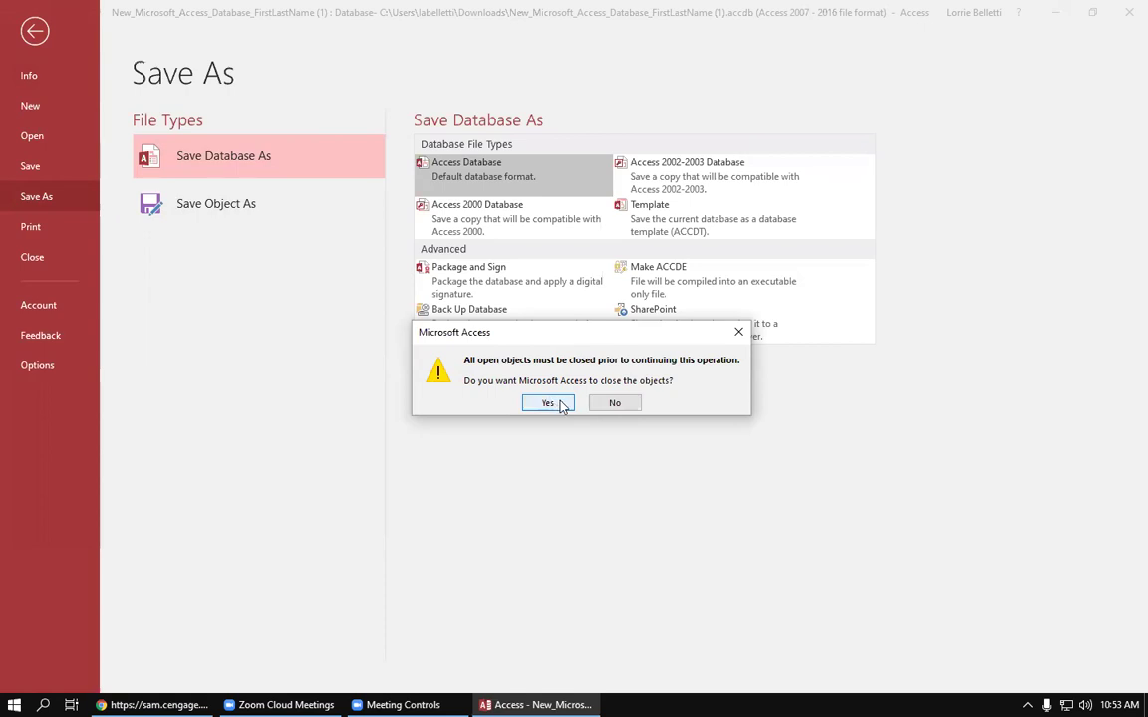
click(548, 403)
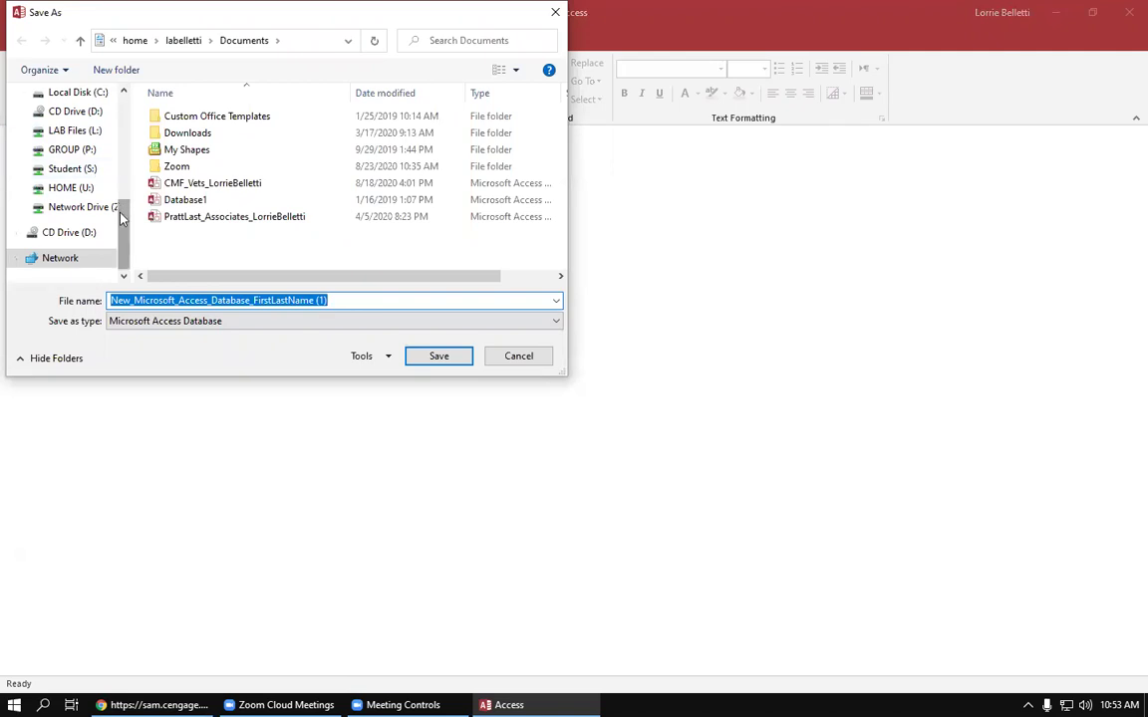
Step: Save the database in S:\COMP 101\Access\Chapter 1 as CMF_Vets_ followed by the student's name
click(84, 172)
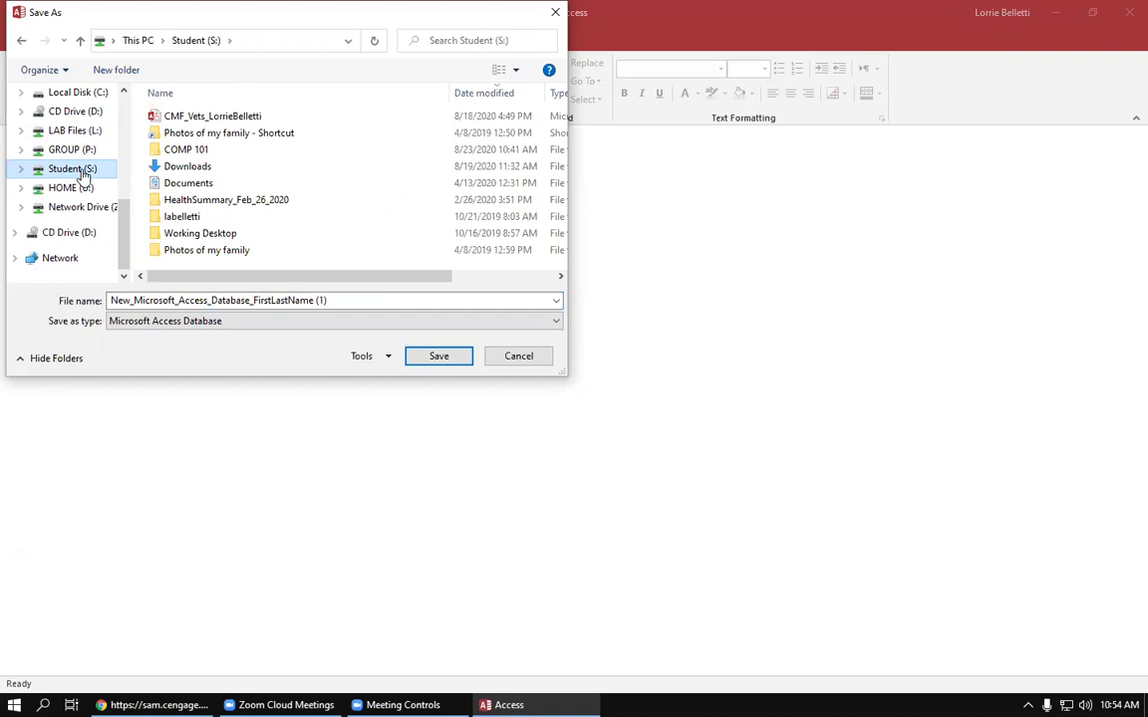
double_click(195, 156)
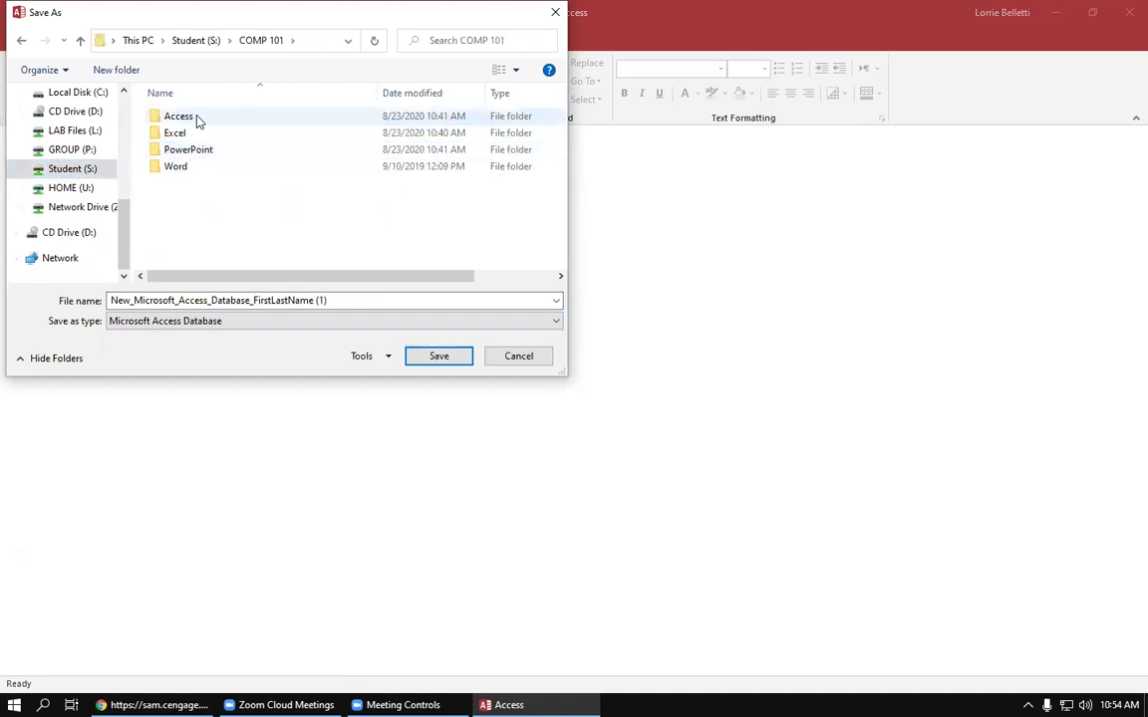
double_click(198, 120)
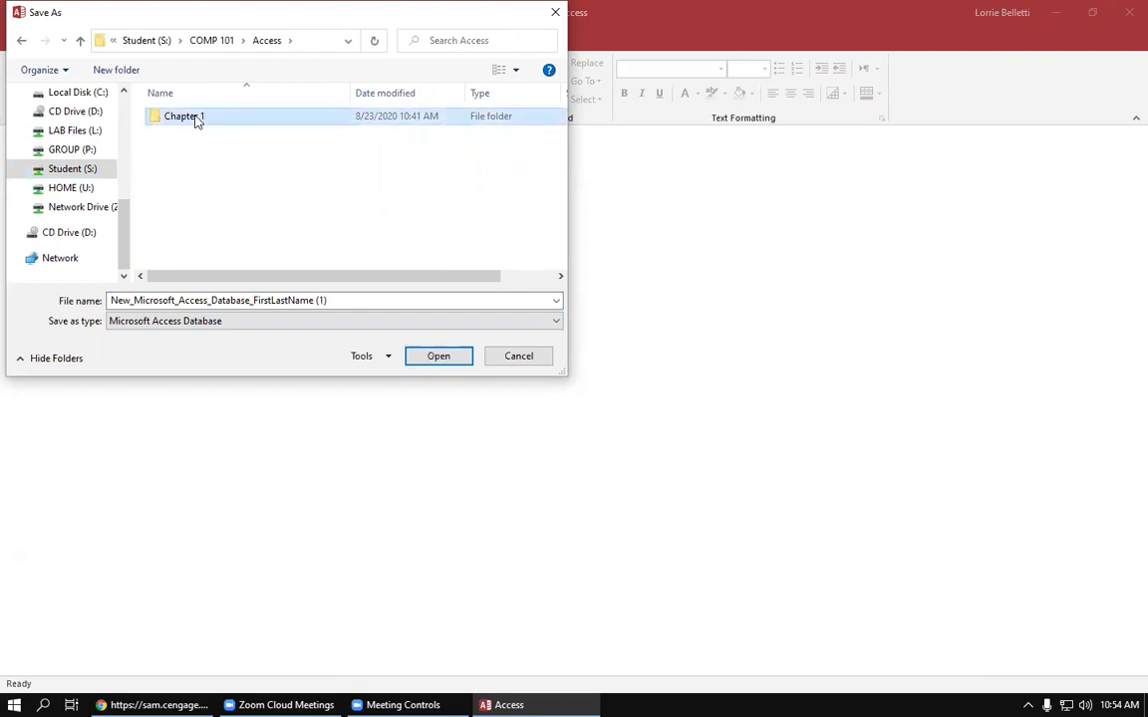
double_click(195, 118)
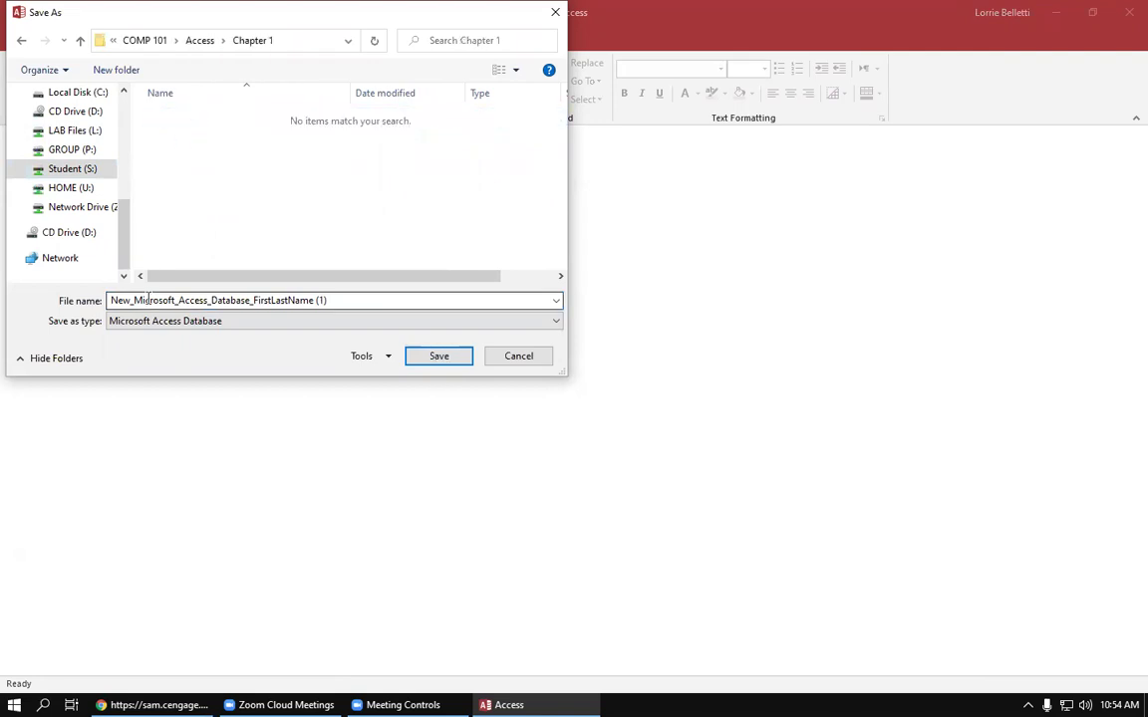
double_click(320, 300)
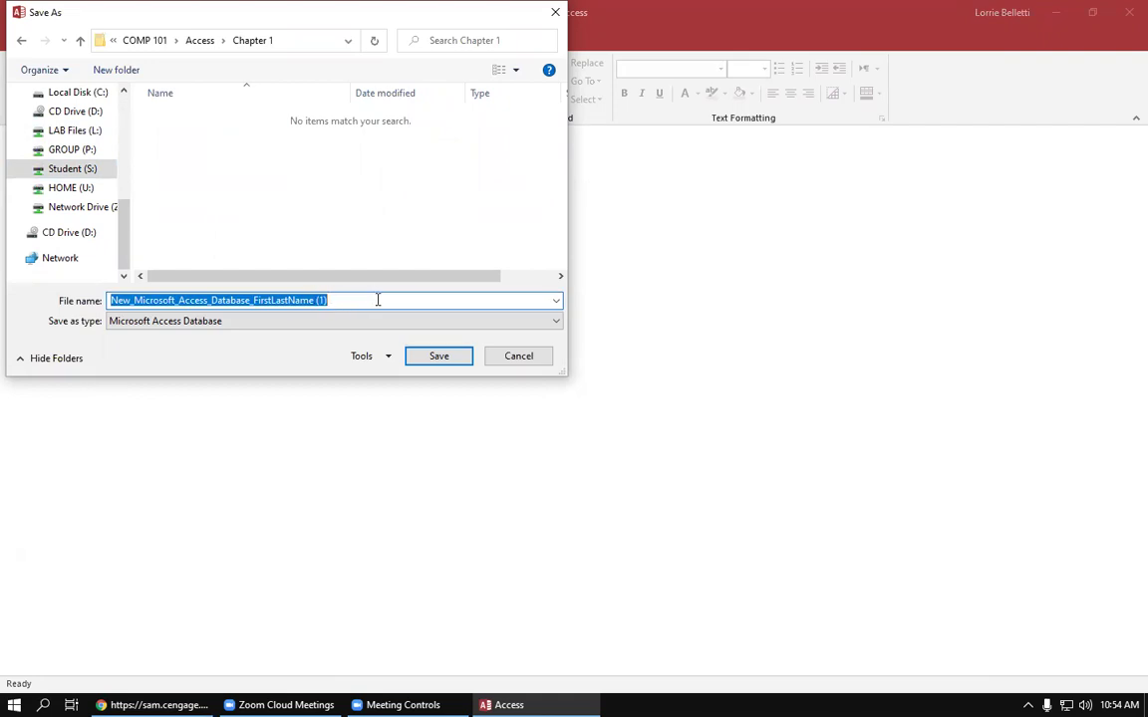
text(CM)
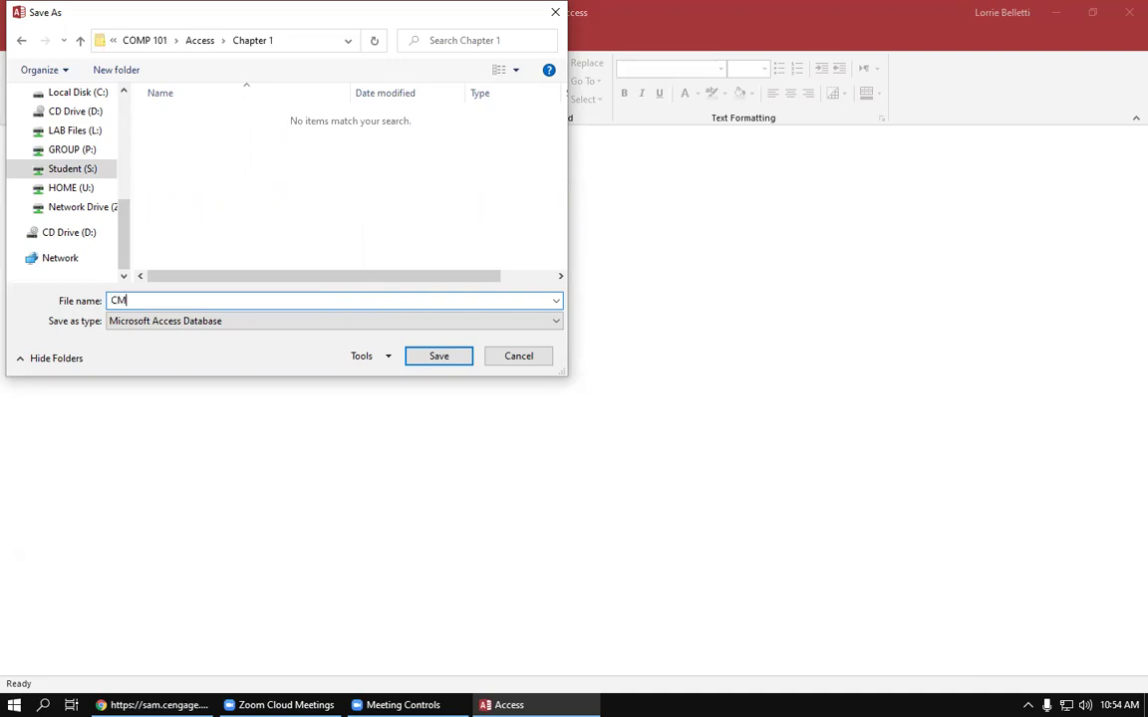
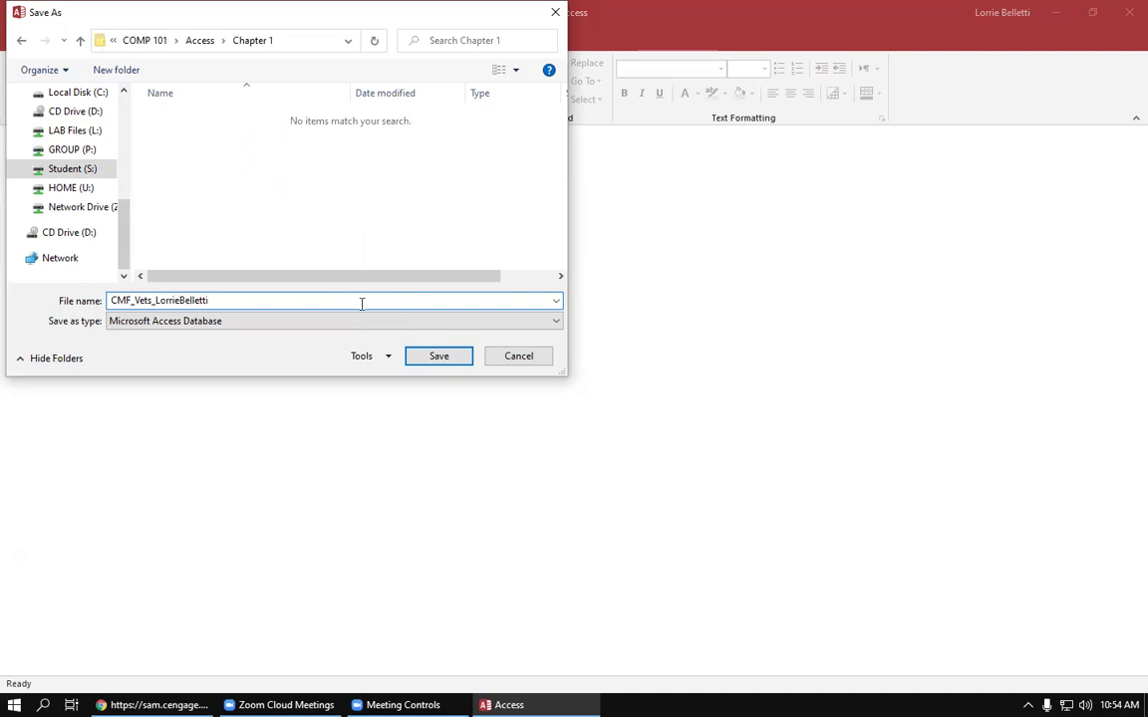
click(439, 357)
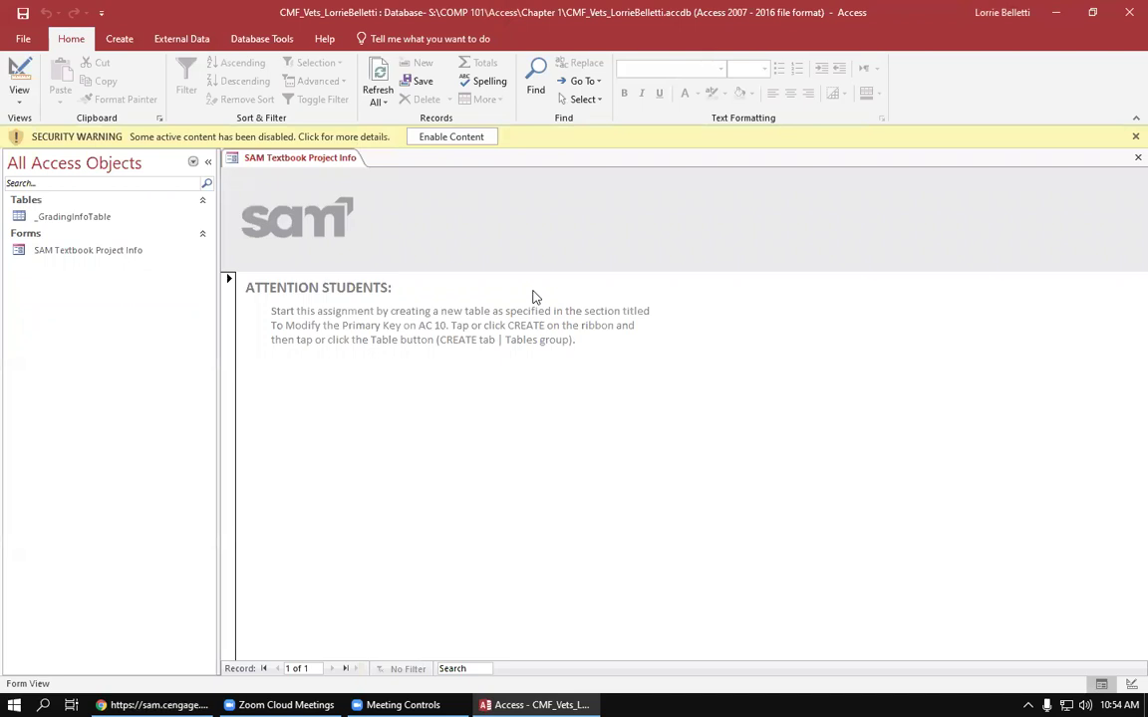
Step: Close the start database, open the downloaded support database, and begin saving it as an Access Database copy
click(1125, 19)
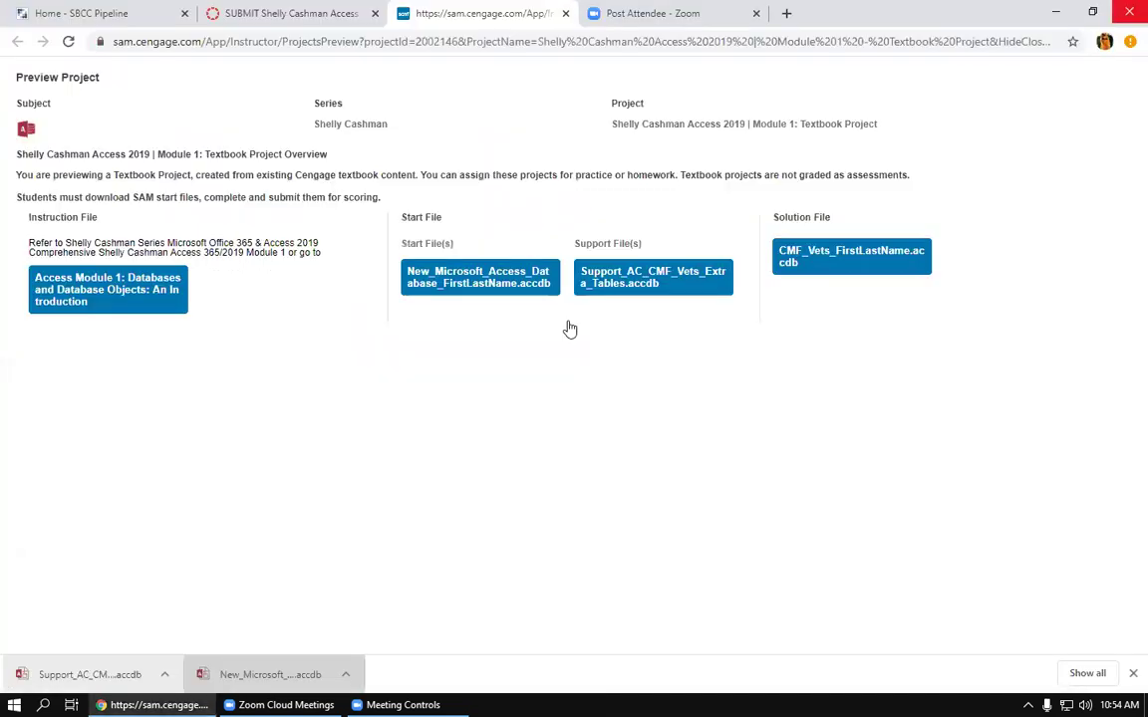
click(114, 676)
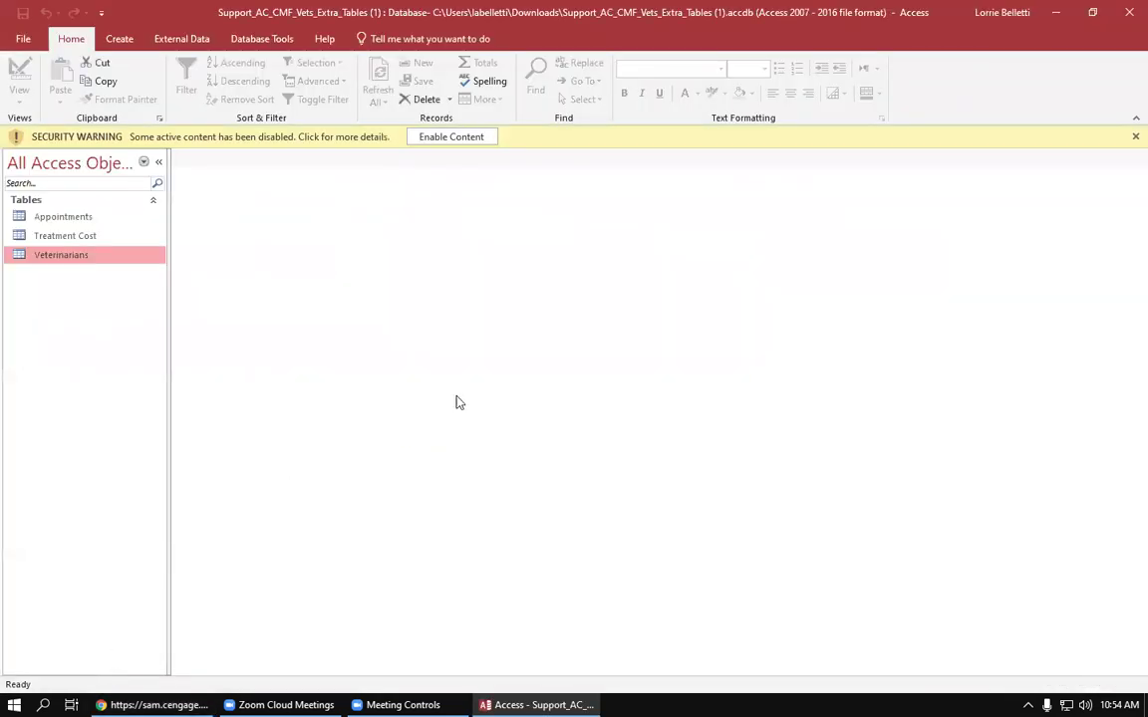
click(26, 40)
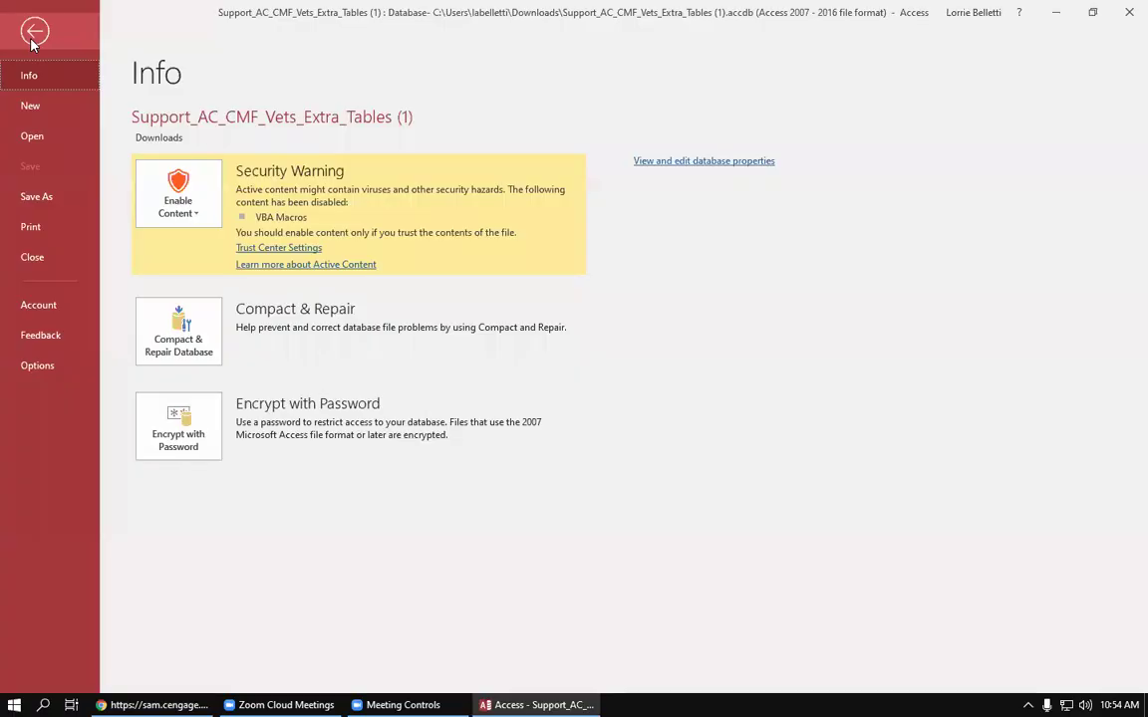
click(27, 197)
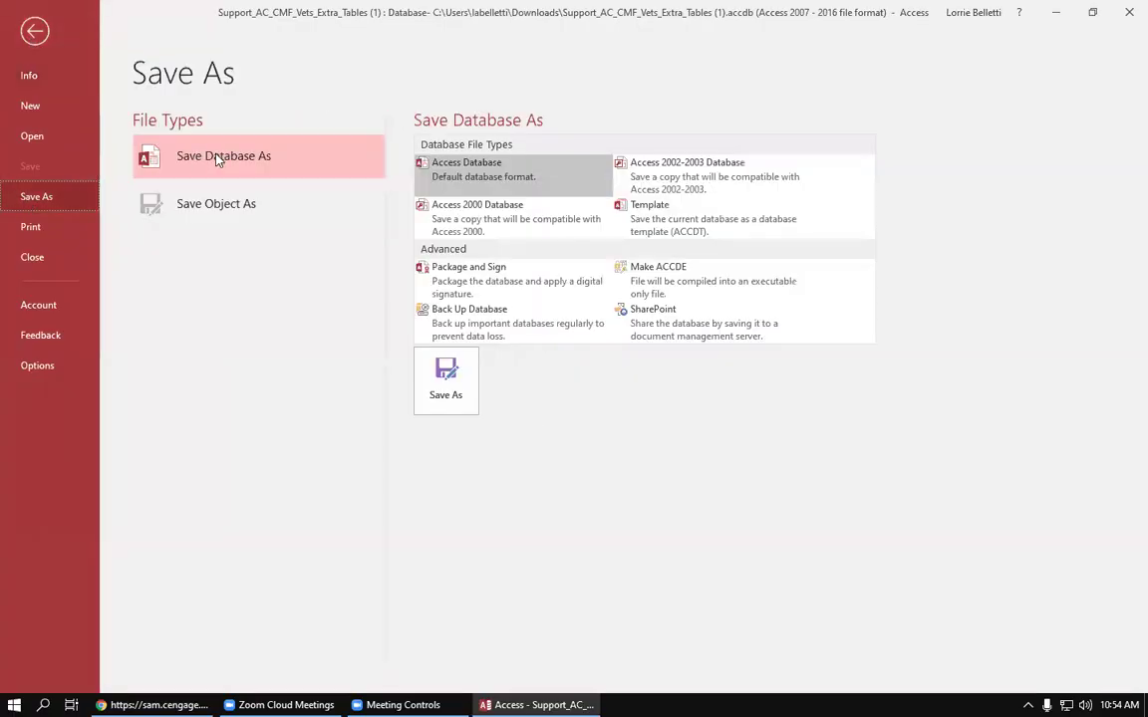
click(446, 380)
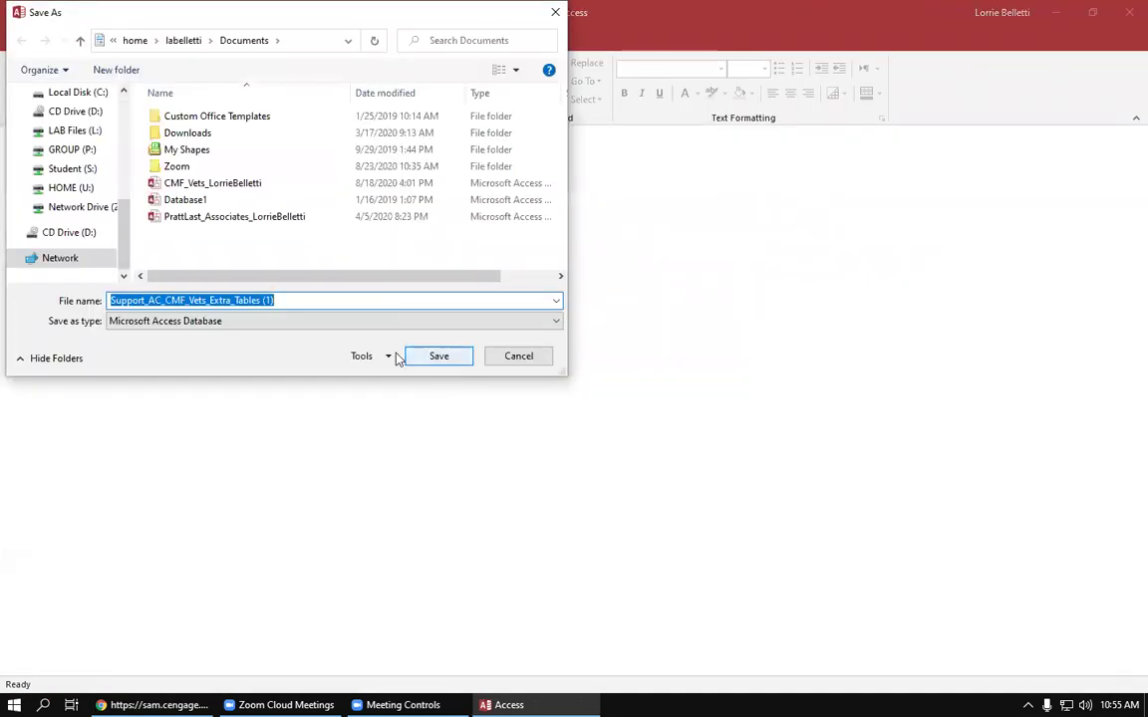
Step: Save the support database as Support_AC_CMF_Vets_Extra_Tables in S:\COMP 101\Access\Chapter 1
click(338, 300)
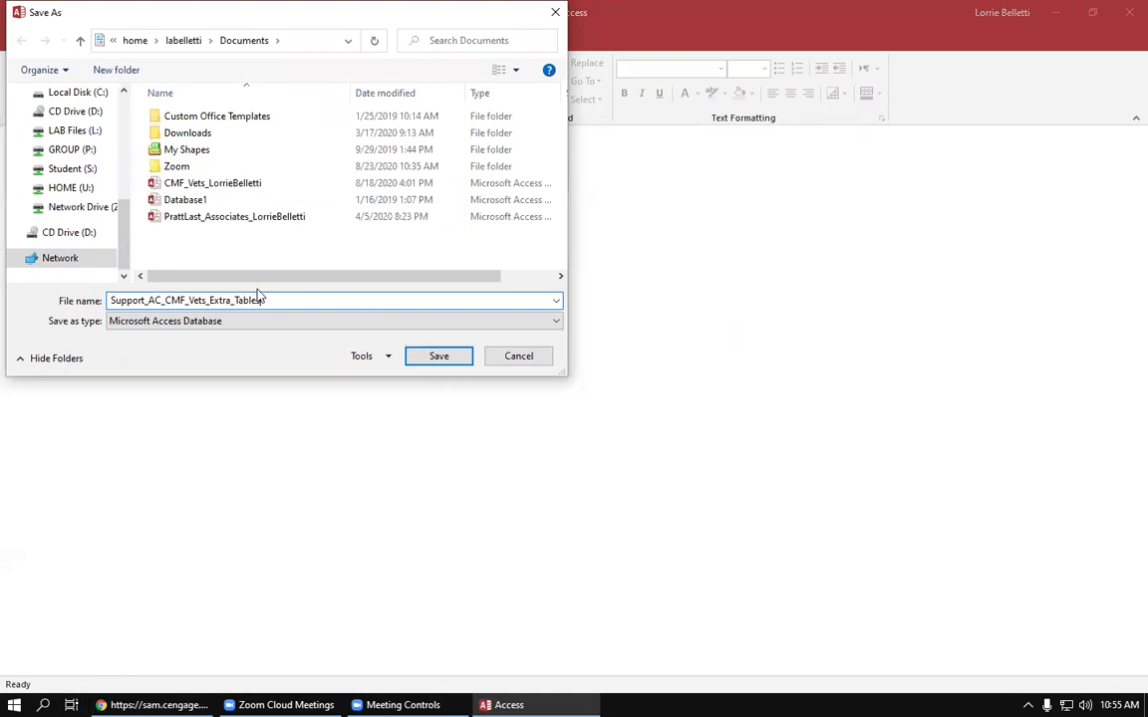
key(Tab)
key(shift+Tab)
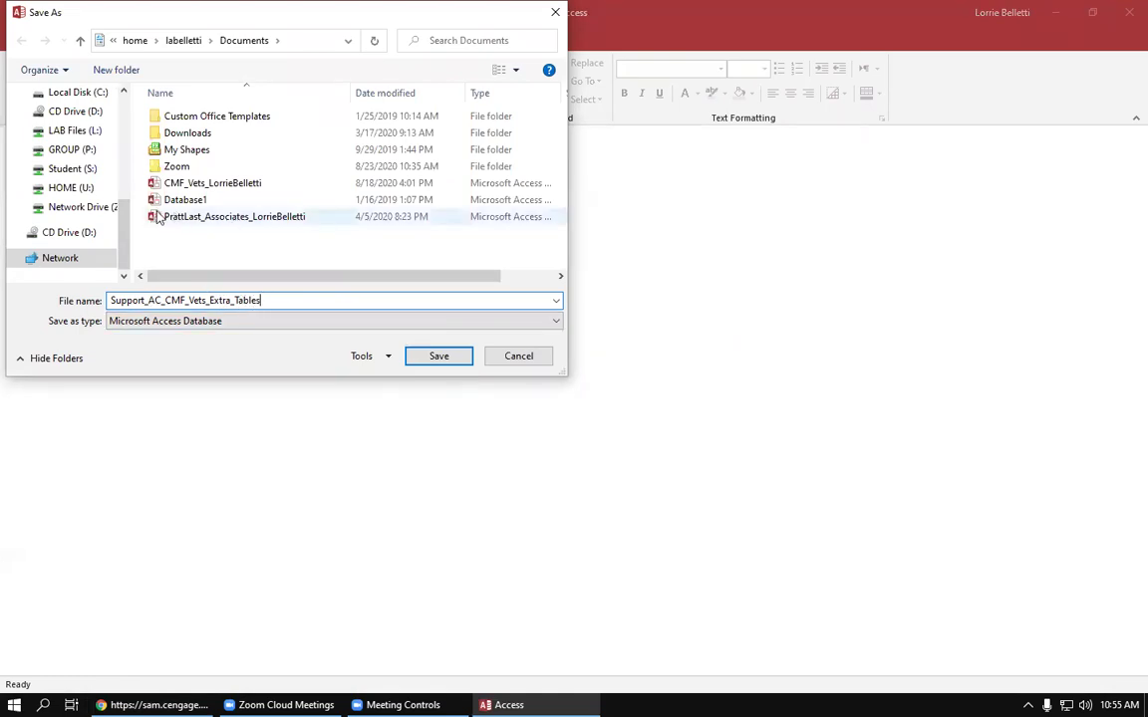
click(78, 172)
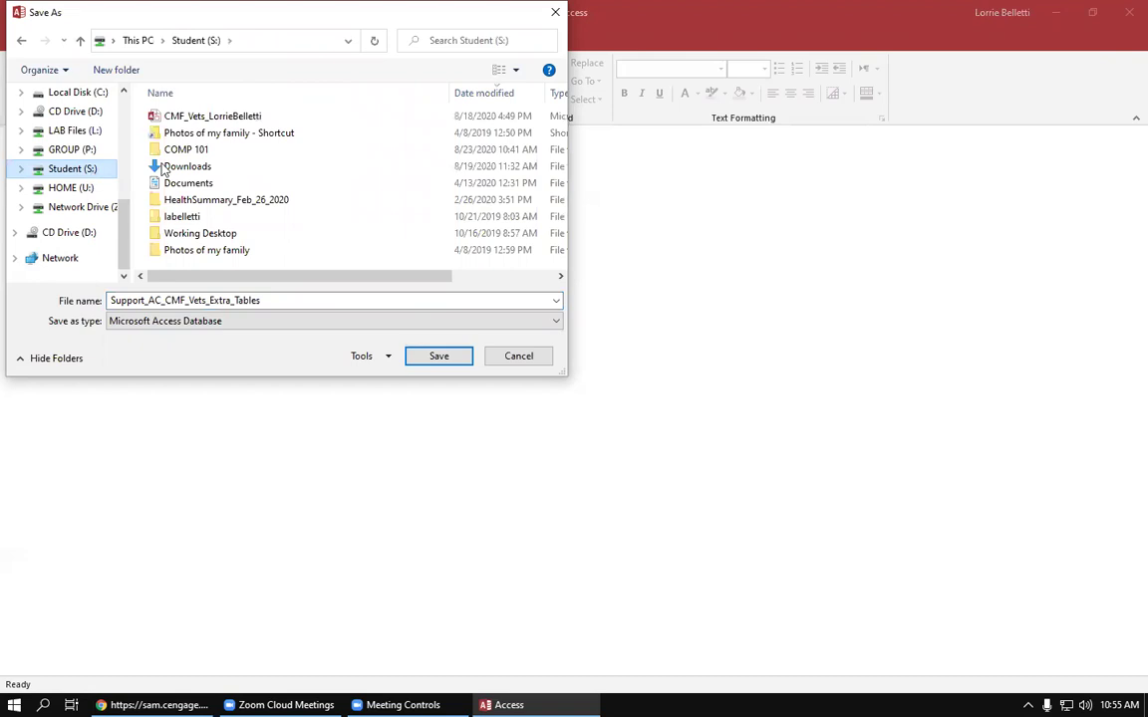
double_click(189, 150)
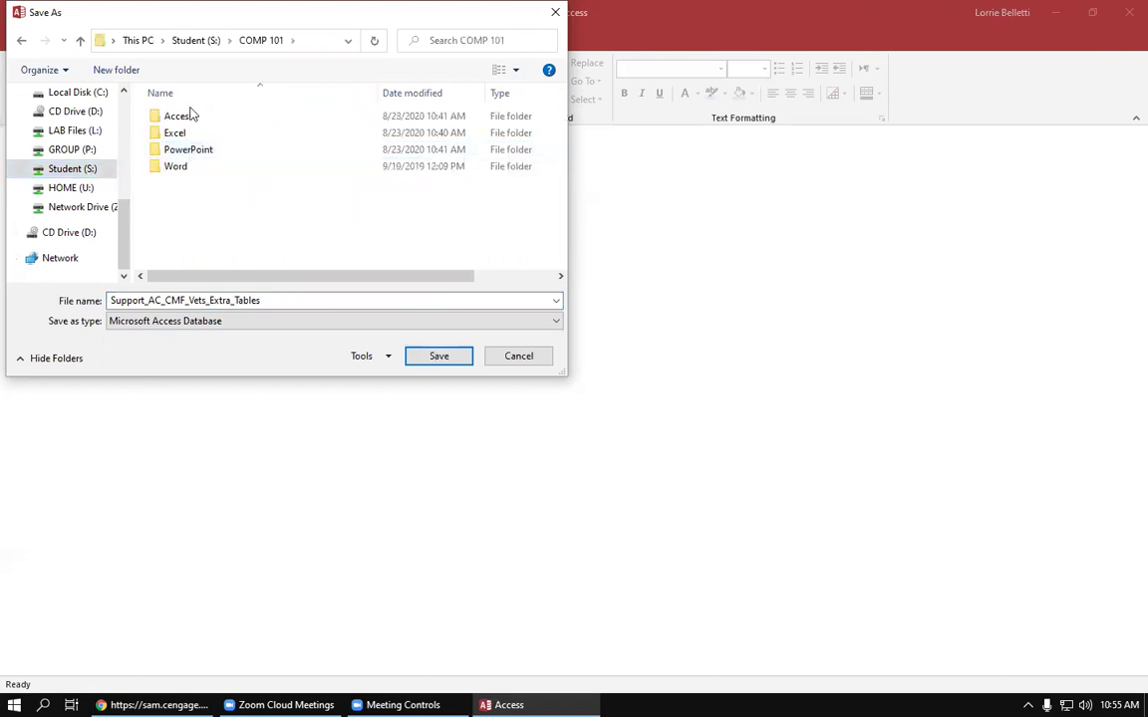
double_click(192, 118)
click(192, 120)
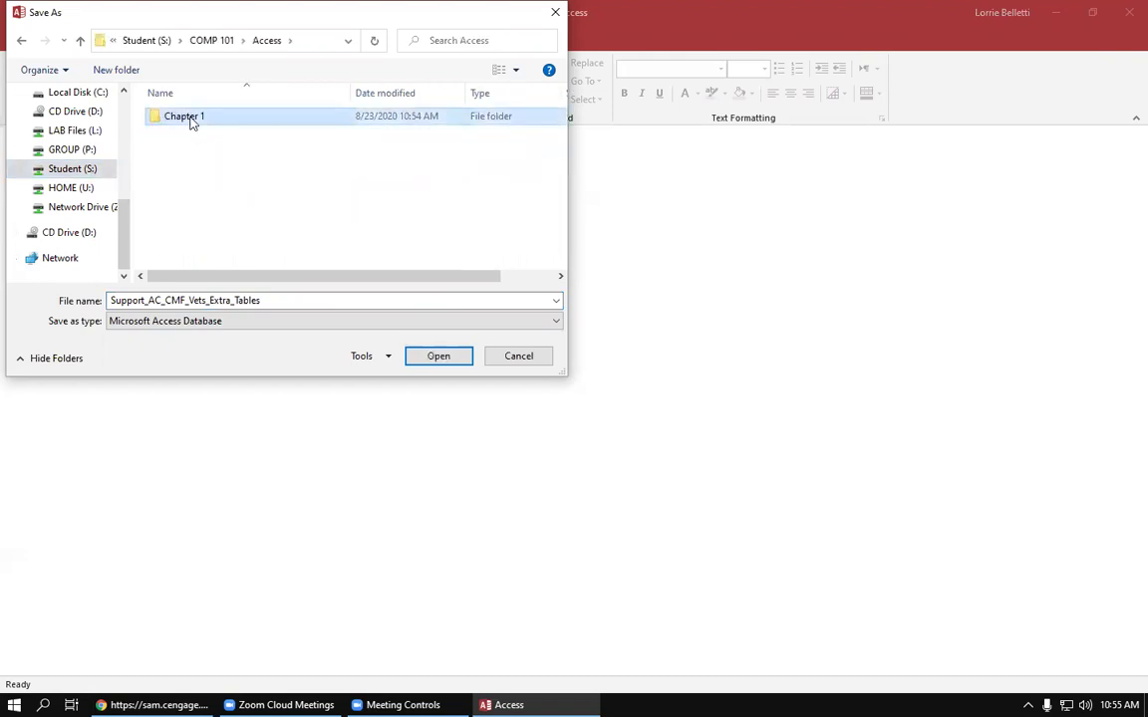
double_click(193, 121)
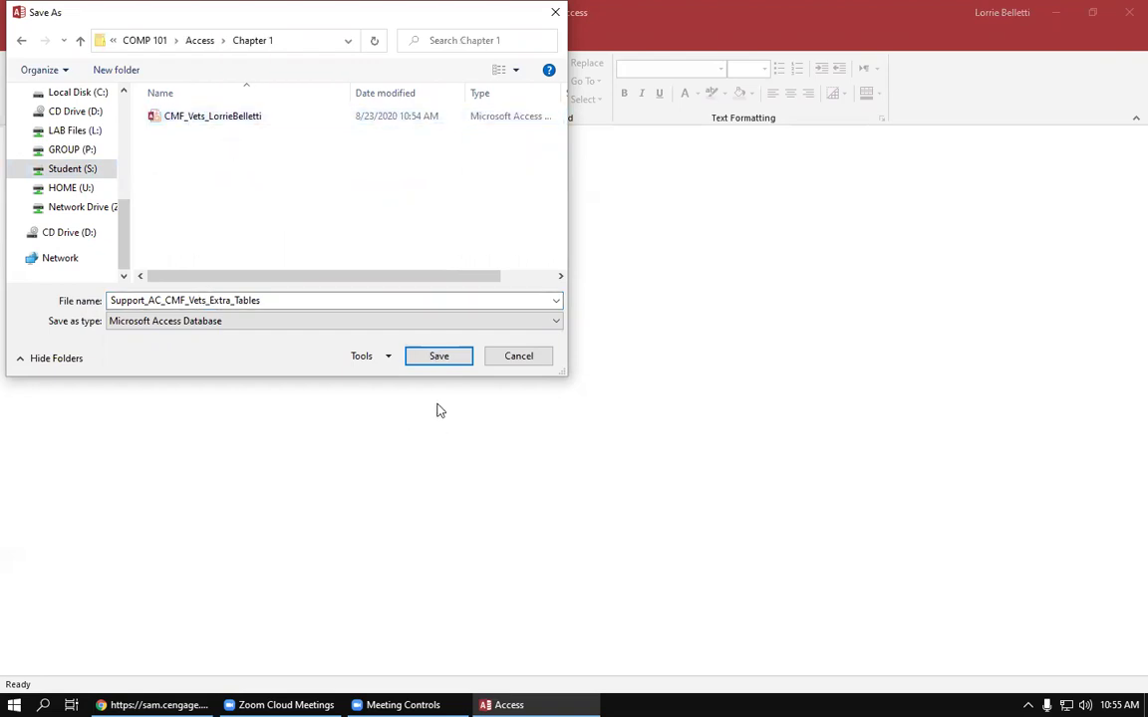
click(440, 356)
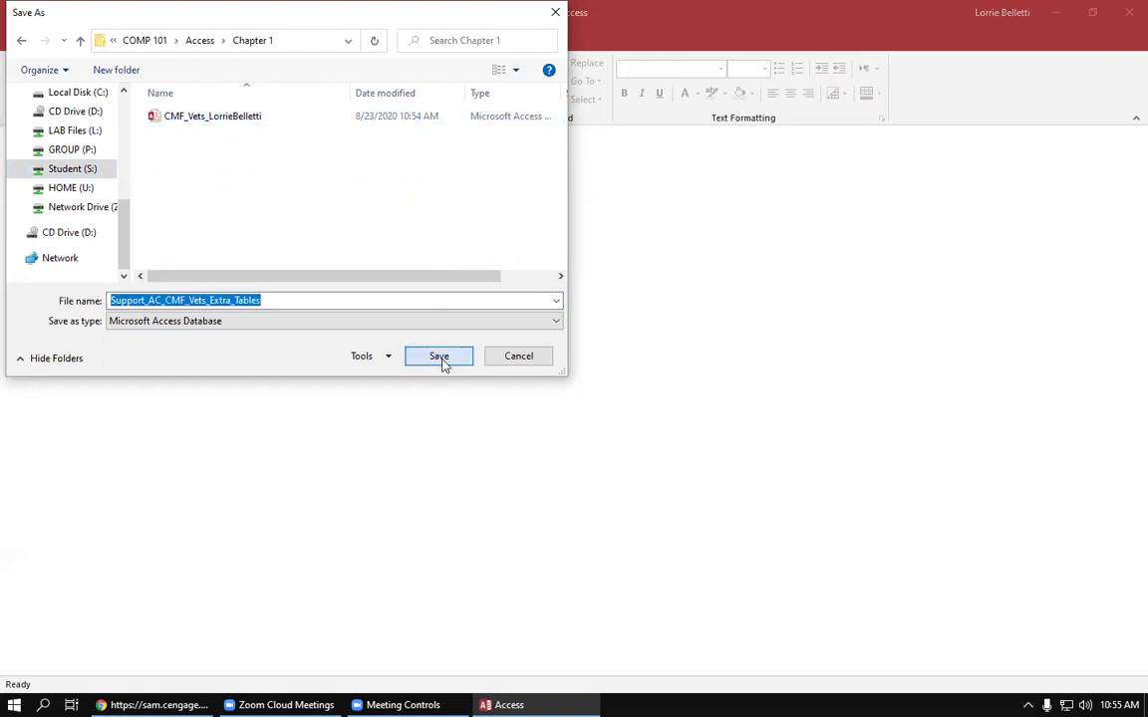